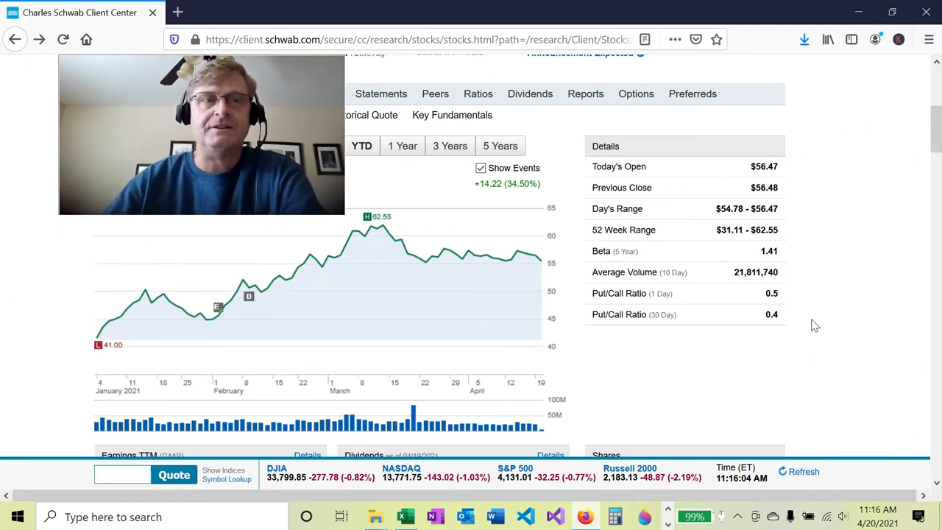
# Examine the Exxon Mobil quote summary and its year-to-date price chart
pyautogui.scroll(3, 935, 140)
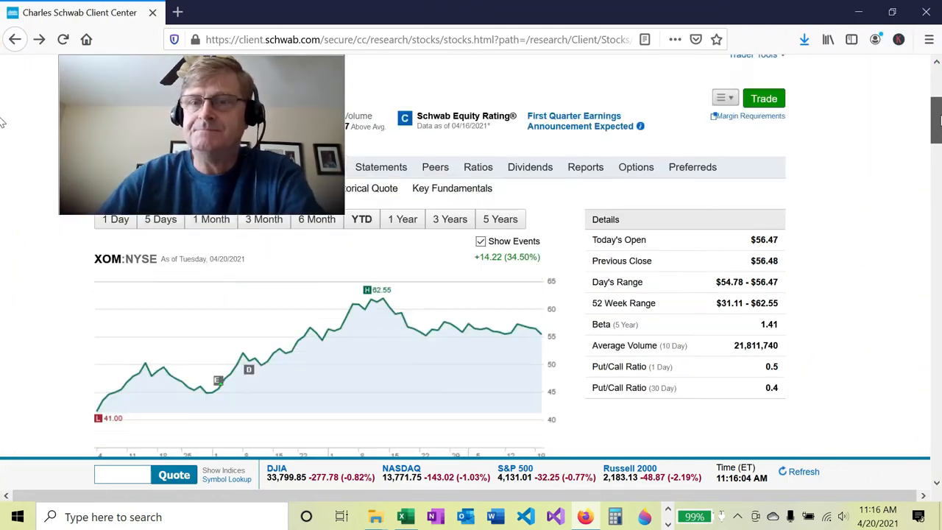
pyautogui.scroll(2, 4, 108)
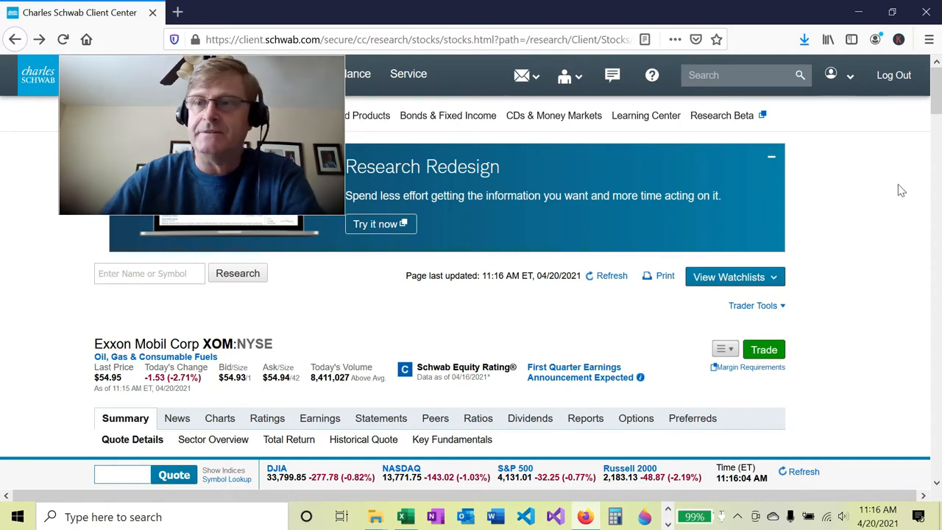
pyautogui.scroll(-5, 3, 108)
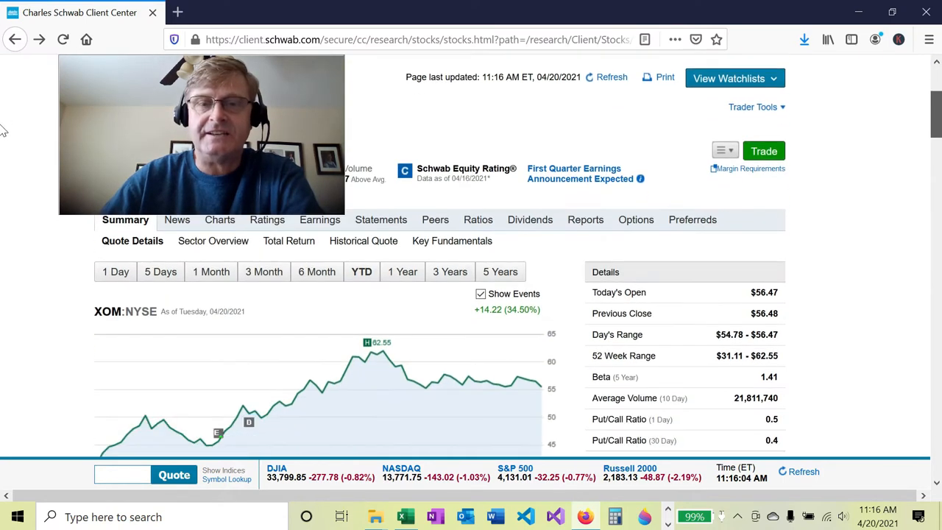
pyautogui.scroll(-1, 3, 131)
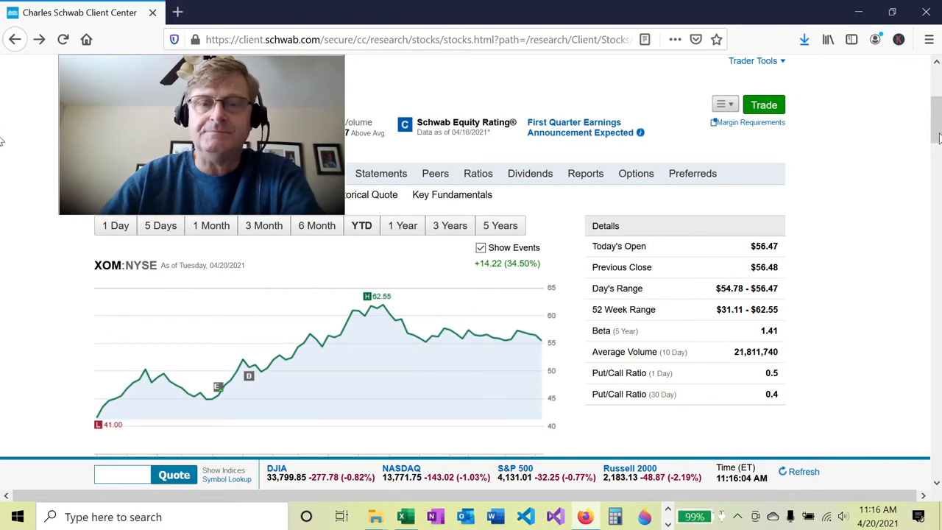
pyautogui.click(358, 229)
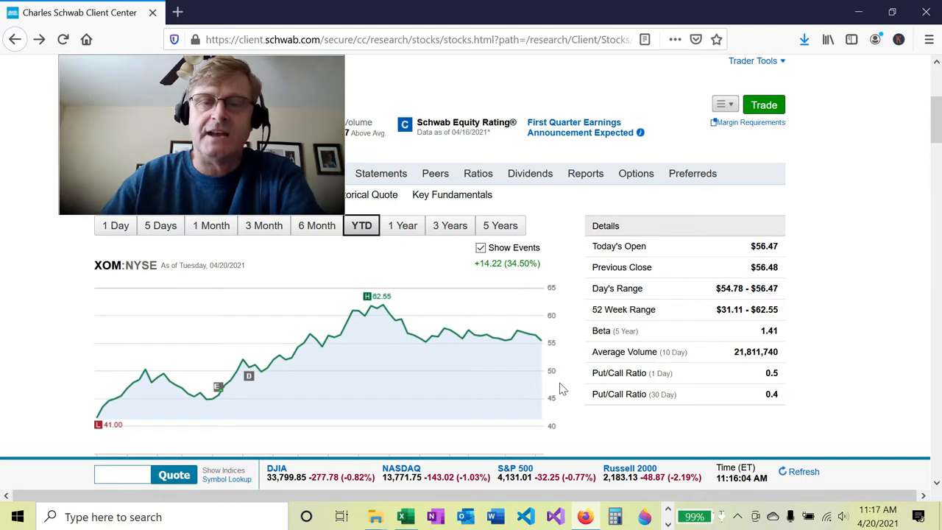
# Open Exxon Mobil's options page and bring up the full option chains
pyautogui.click(649, 180)
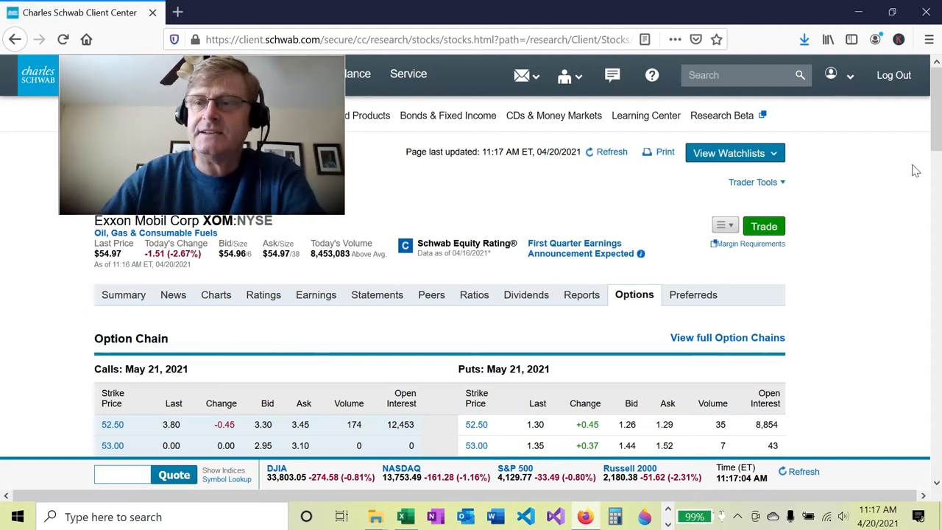
pyautogui.scroll(-3, 3, 147)
pyautogui.scroll(-1, 3, 156)
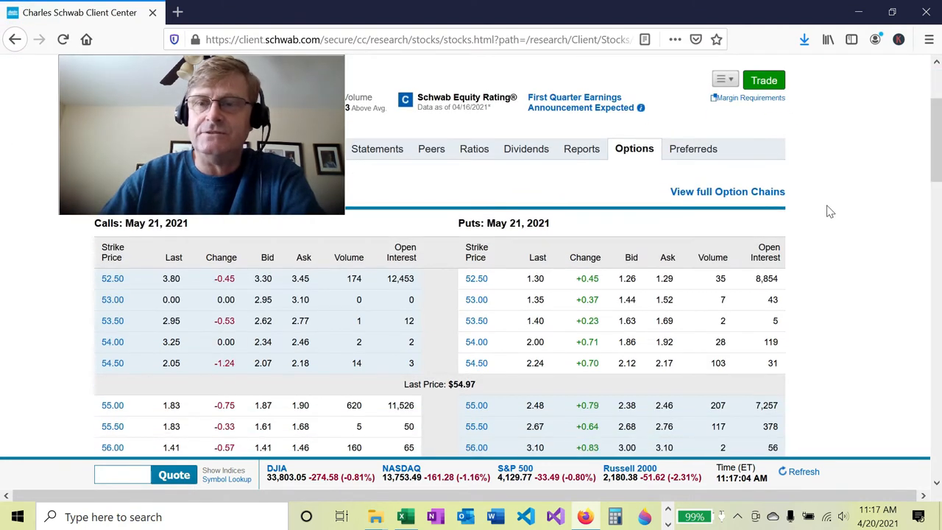
pyautogui.click(714, 193)
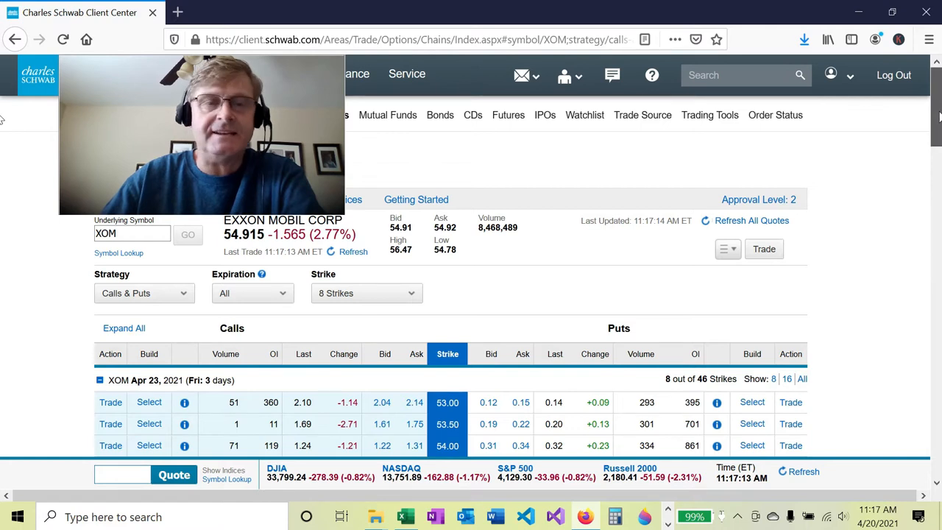
# Filter the option chain's expirations to exclude Apr 23, Apr 30, May 07 and May 14, 2021
pyautogui.moveTo(939, 112)
pyautogui.mouseDown()
pyautogui.moveTo(939, 132)
pyautogui.moveTo(939, 118)
pyautogui.mouseUp()
pyautogui.click(283, 273)
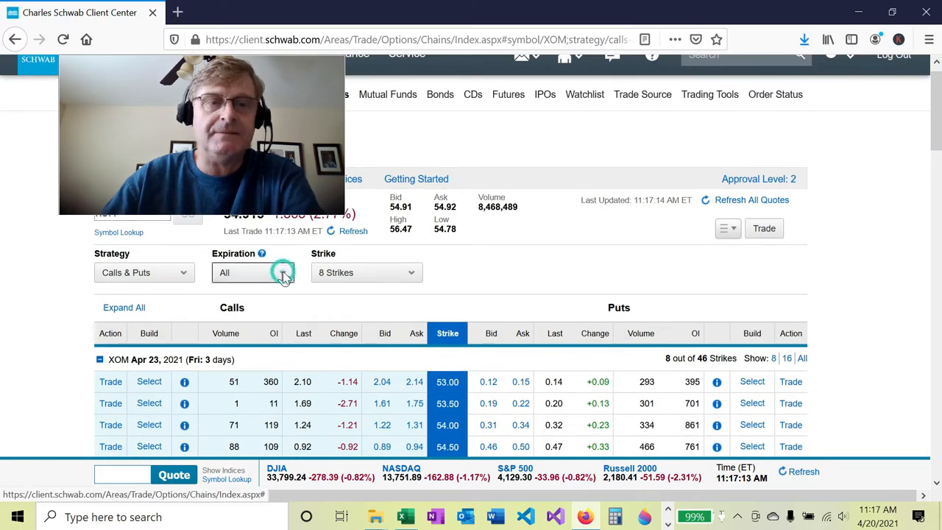
pyautogui.click(234, 292)
pyautogui.click(229, 296)
pyautogui.click(226, 292)
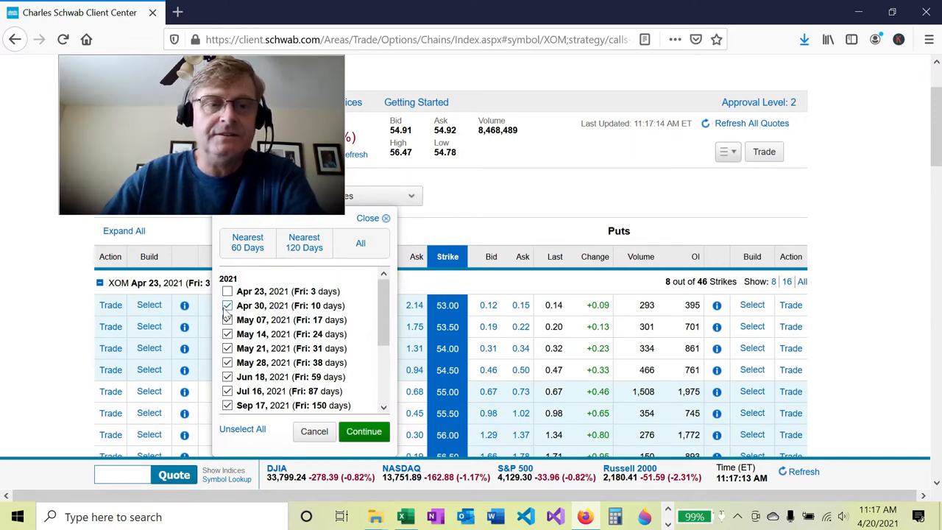
pyautogui.click(227, 306)
pyautogui.click(227, 320)
pyautogui.click(228, 335)
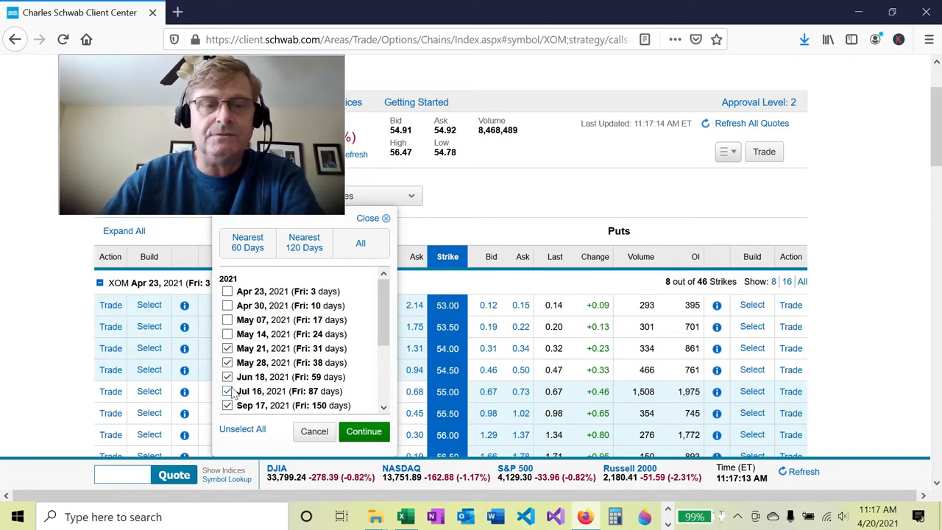
pyautogui.click(364, 432)
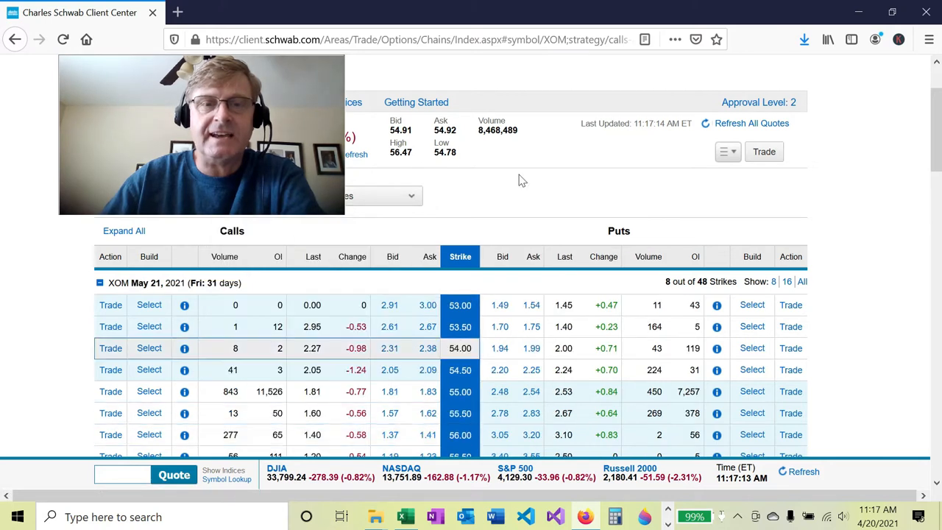
# Limit the option chain to a custom strike range of 45.00 to 54.00
pyautogui.scroll(2, 858, 235)
pyautogui.click(419, 279)
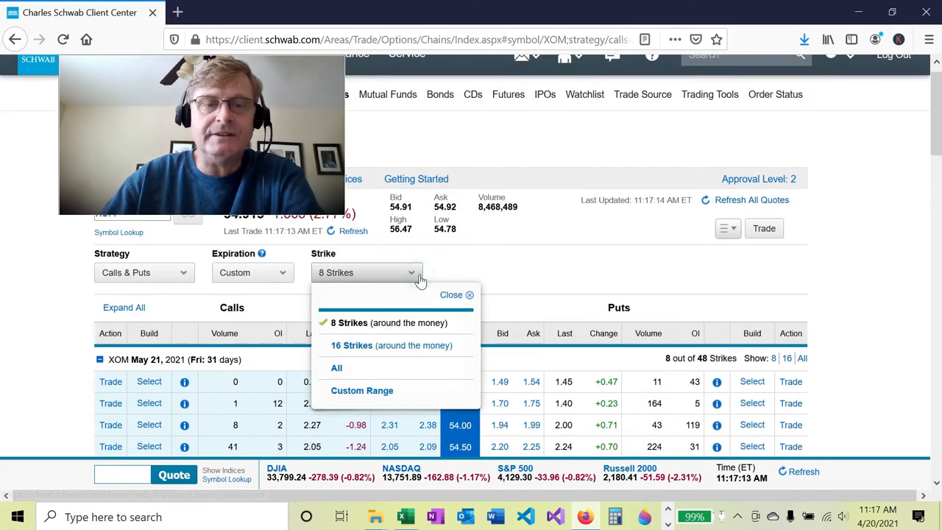
pyautogui.click(362, 391)
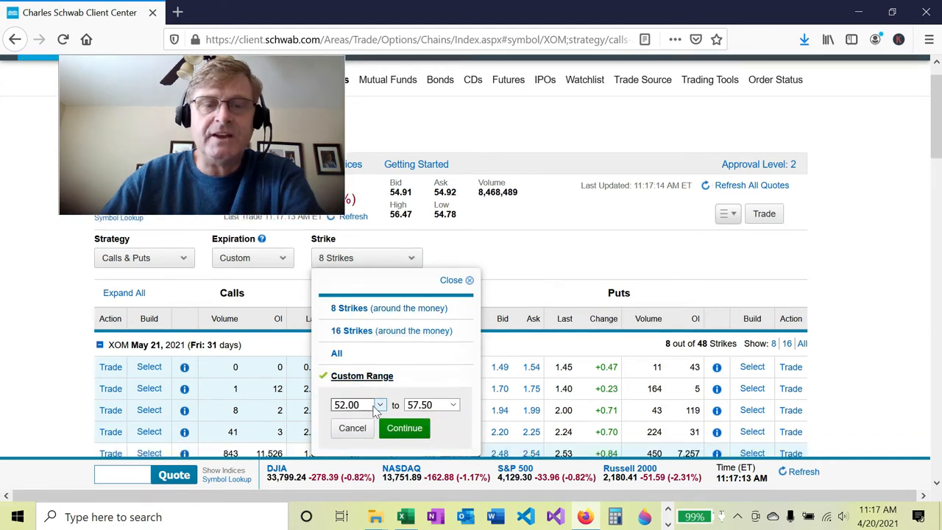
pyautogui.click(379, 405)
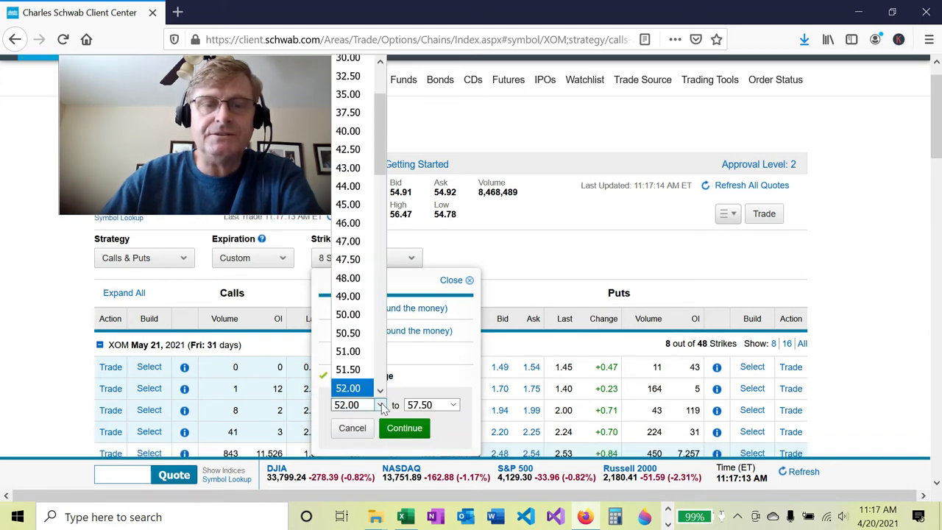
pyautogui.click(347, 205)
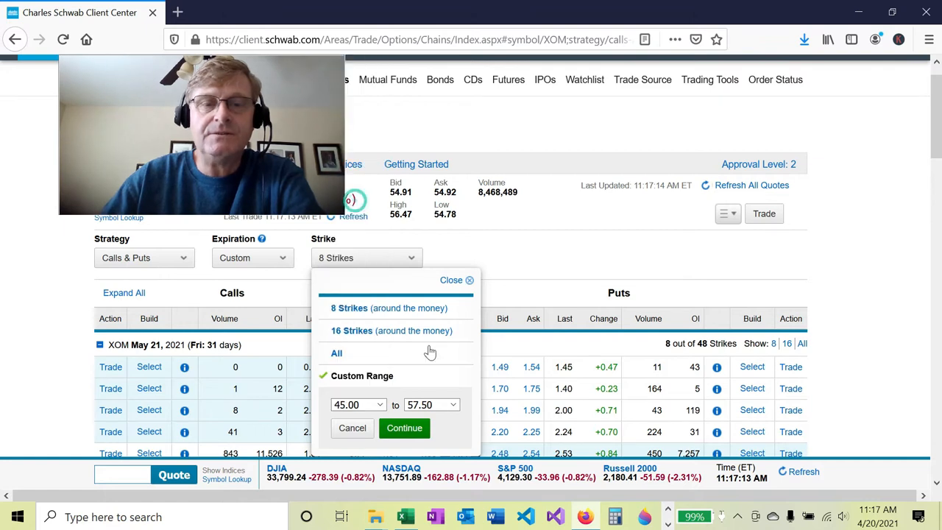
pyautogui.click(454, 407)
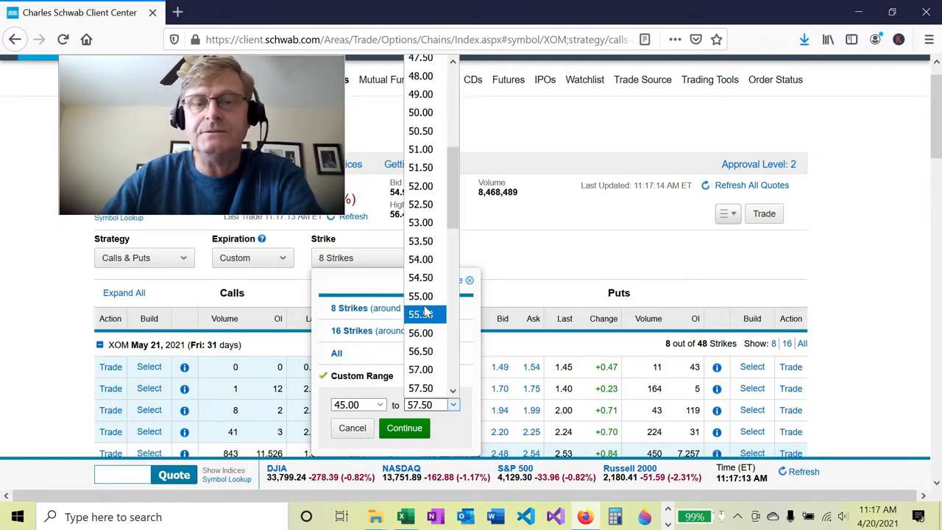
pyautogui.click(421, 263)
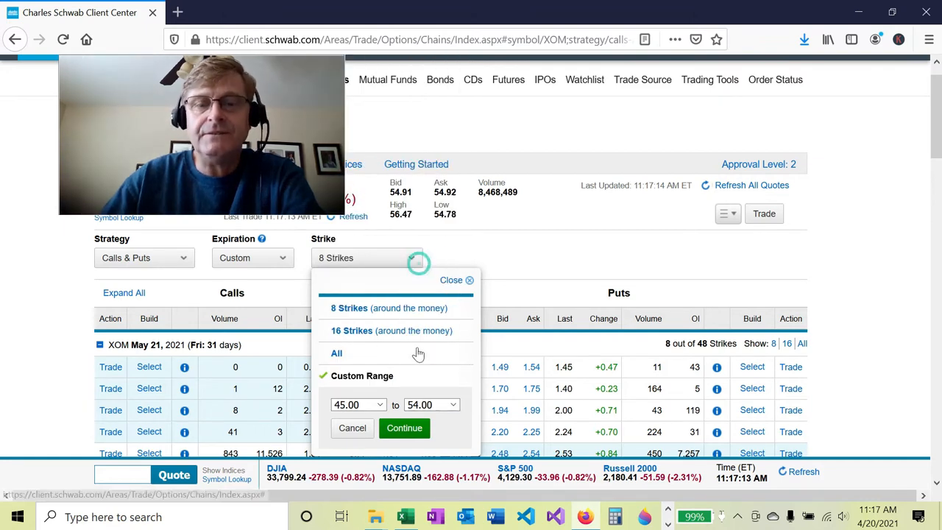
pyautogui.click(407, 430)
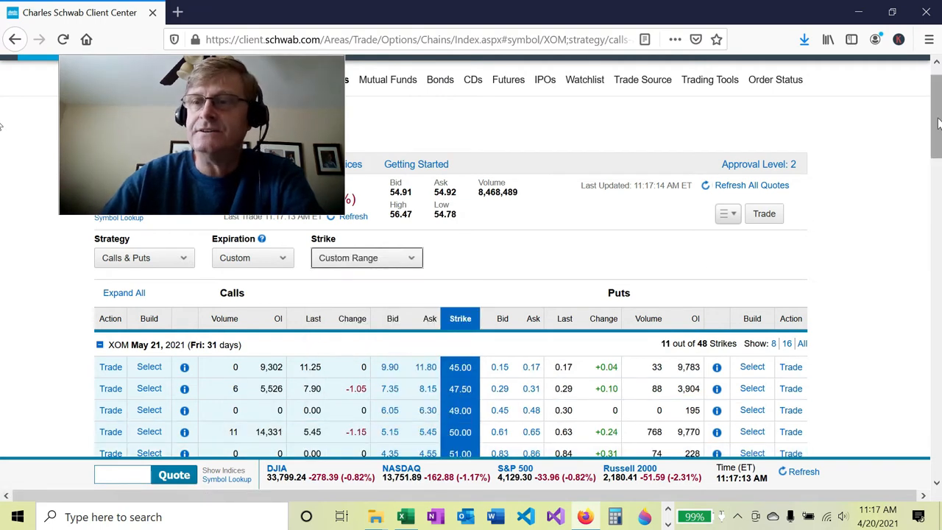
# Examine the put bid and ask prices across strikes for the May 21 and May 28, 2021 expirations
pyautogui.scroll(-2, 3, 132)
pyautogui.scroll(-1, 3, 138)
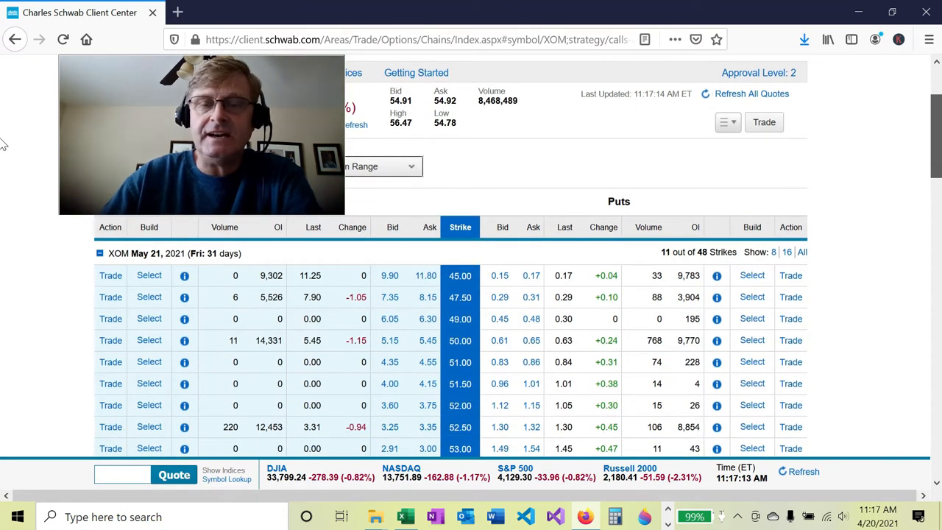
pyautogui.scroll(-1, 3, 148)
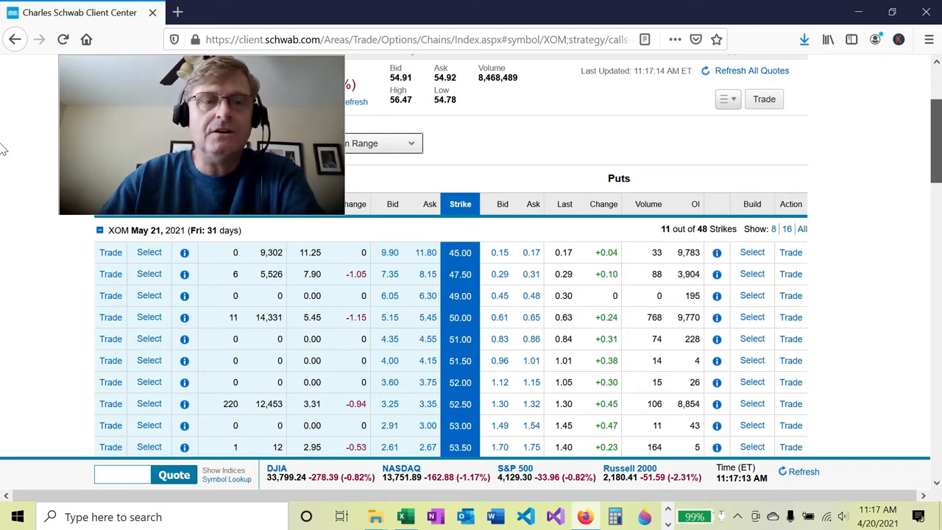
pyautogui.scroll(-1, 4, 151)
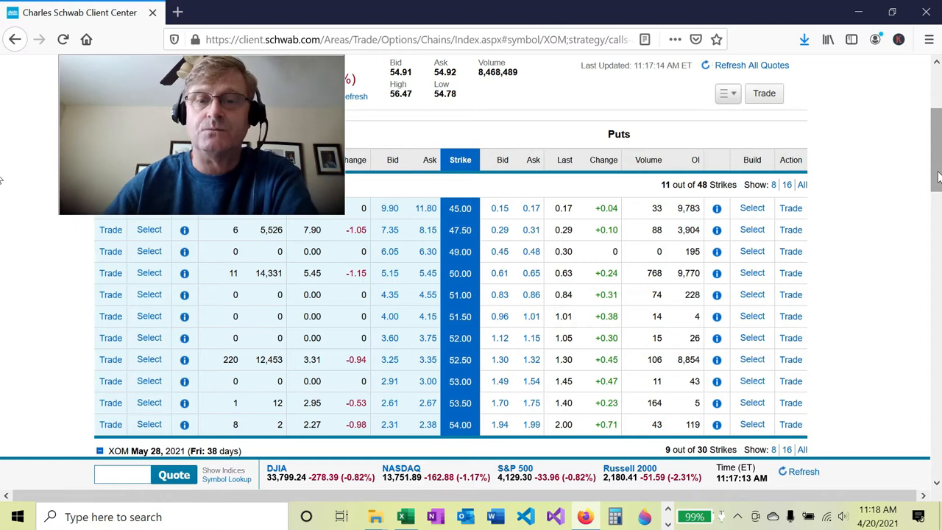
pyautogui.scroll(-1, 938, 177)
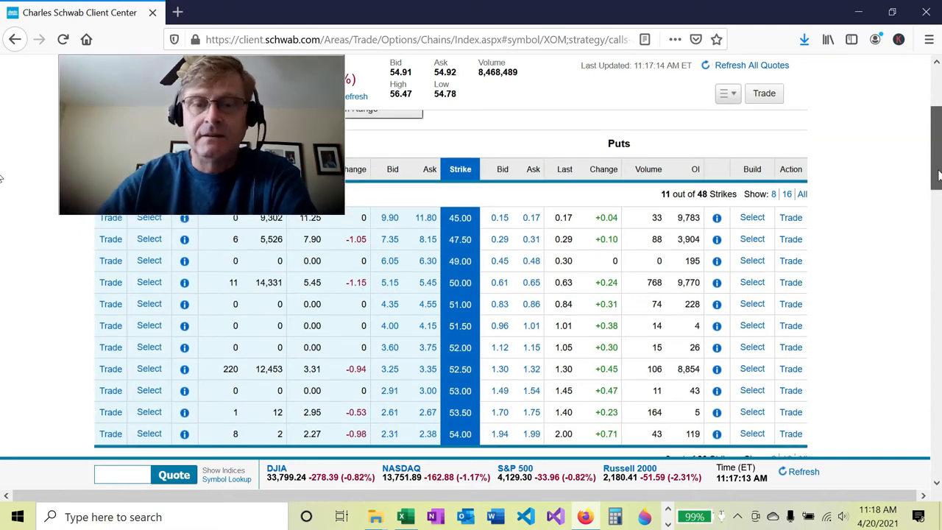
pyautogui.scroll(-7, 4, 184)
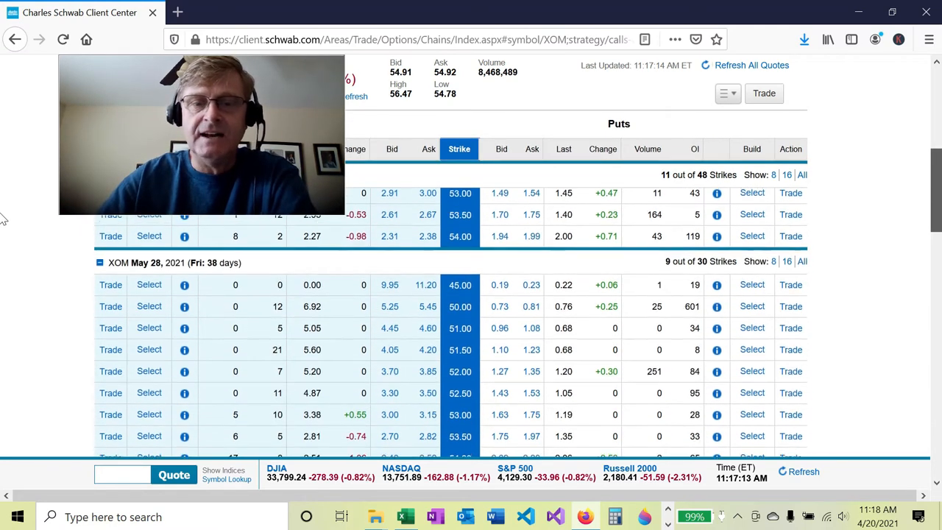
pyautogui.scroll(4, 3, 239)
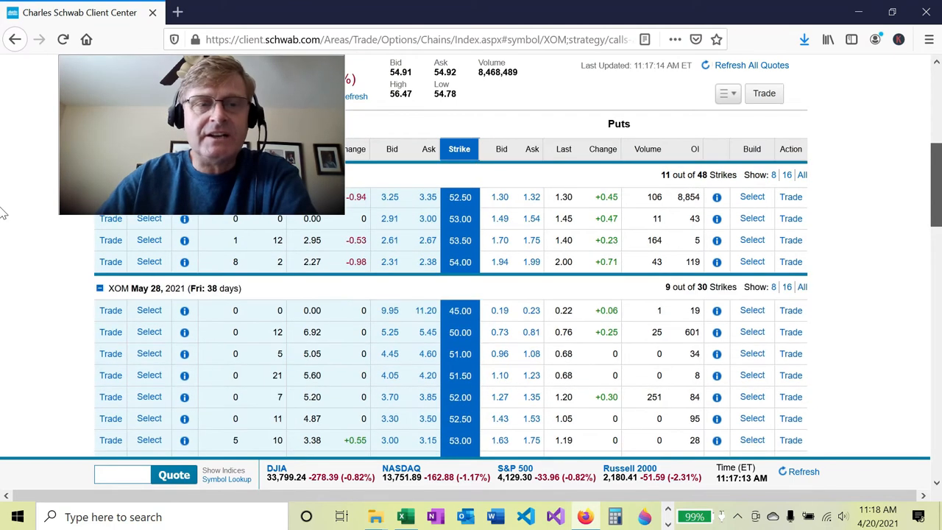
pyautogui.scroll(-2, 3, 217)
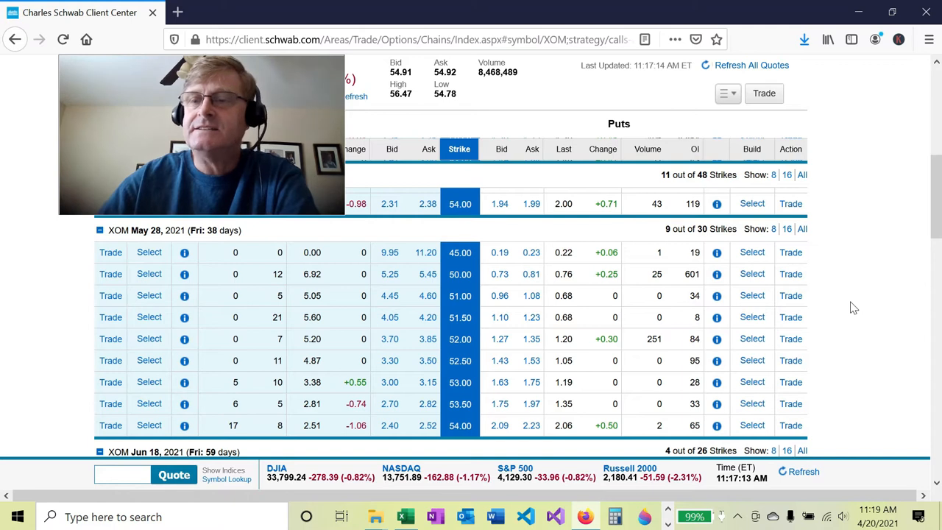
# Start a trade order for the XOM May 28, 2021 put with the 50.00 strike
pyautogui.click(791, 278)
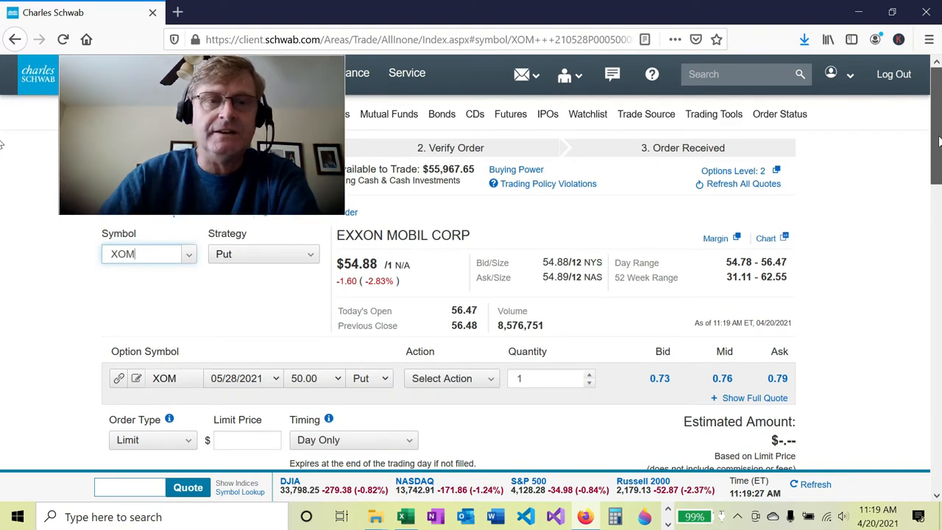
pyautogui.scroll(-1, 2, 142)
pyautogui.scroll(1, 2, 142)
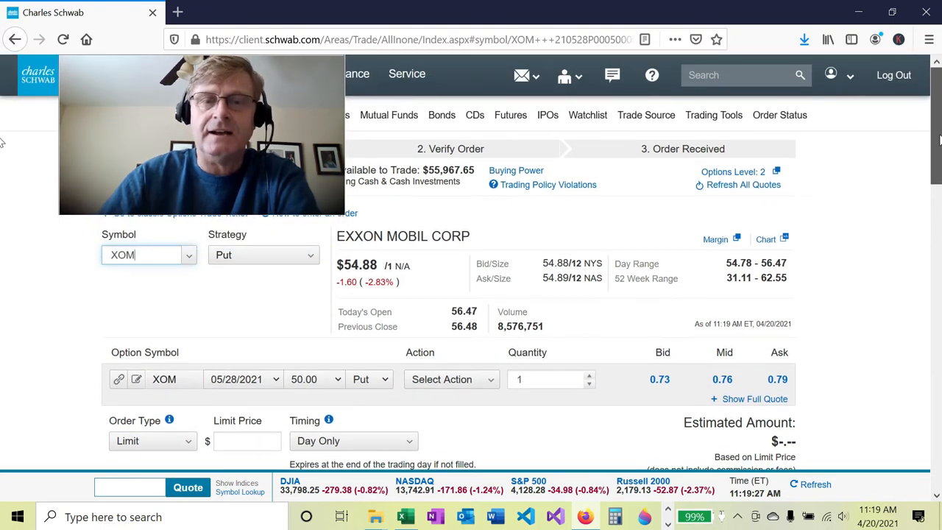
pyautogui.scroll(-1, 2, 143)
pyautogui.scroll(-2, 3, 156)
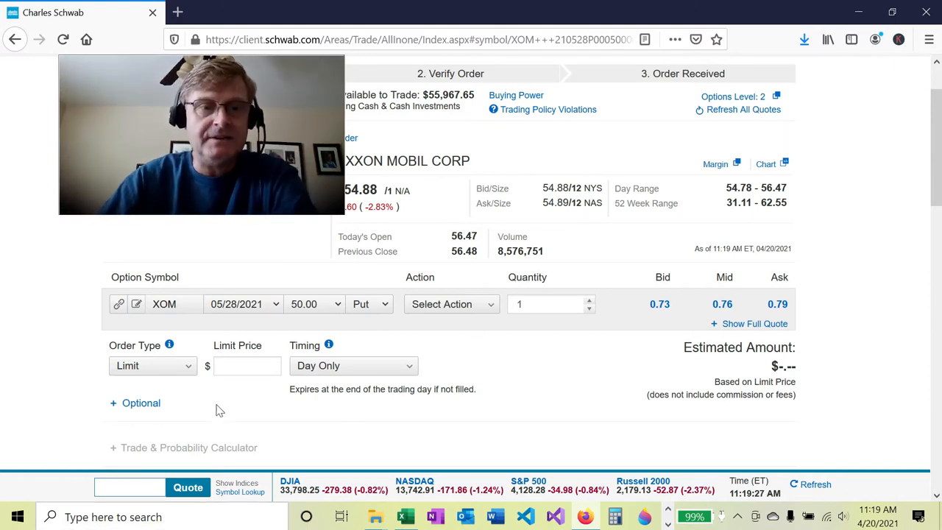
# Make the put order a Market Order with the action Sell to Open
pyautogui.click(189, 371)
pyautogui.click(184, 386)
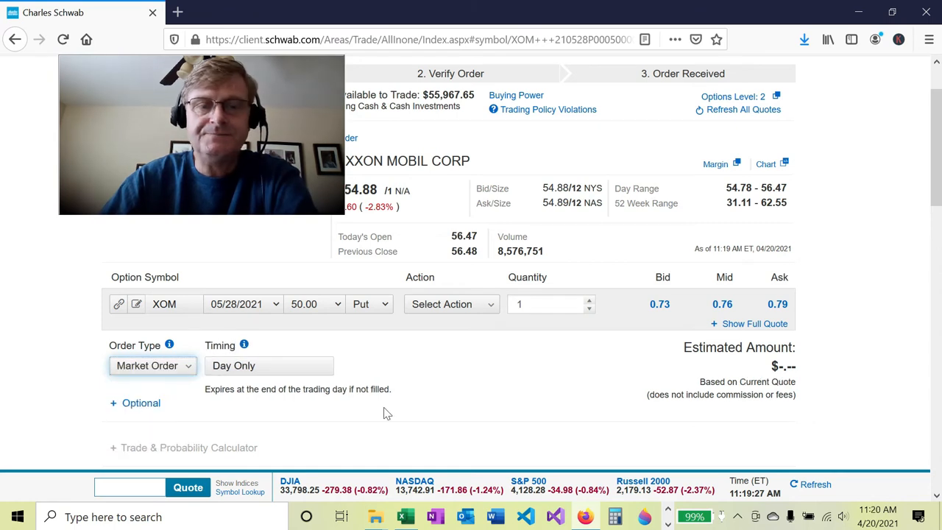
pyautogui.click(488, 307)
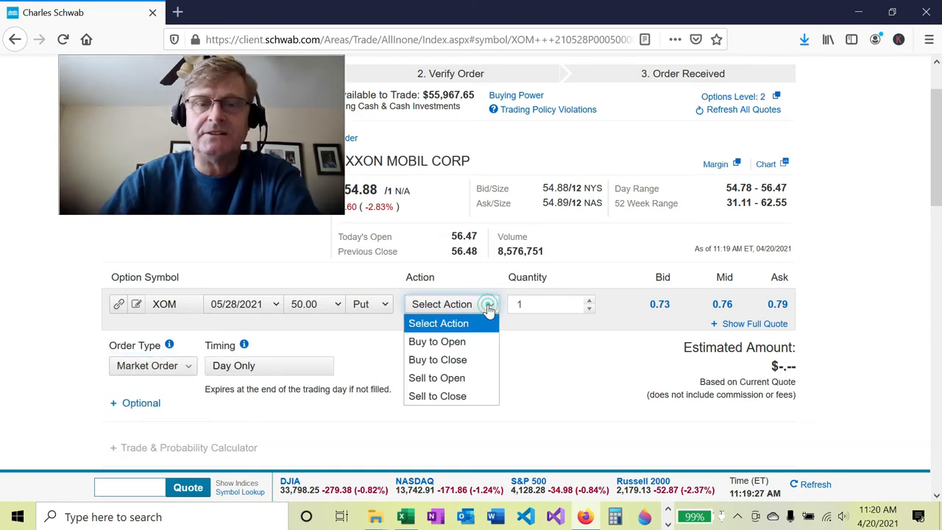
pyautogui.click(482, 377)
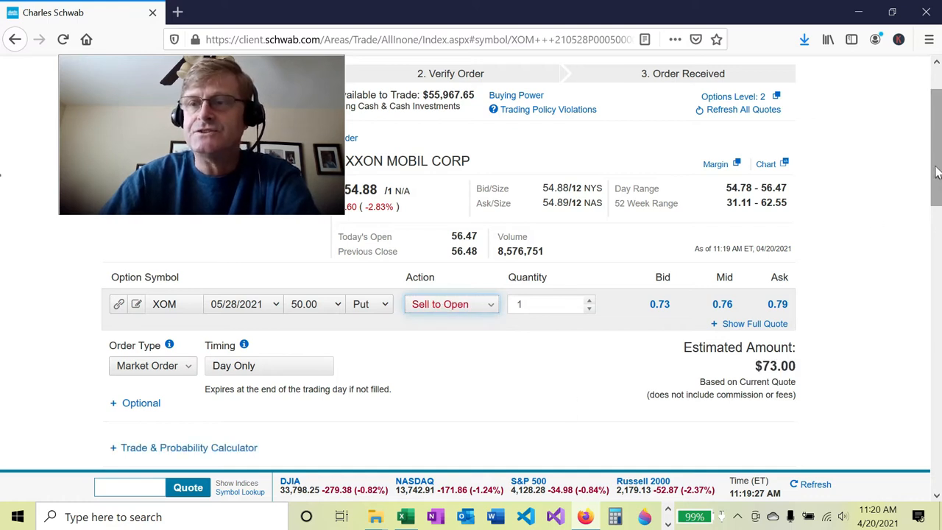
# Try the 51.00 strike on the put order to compare its premium, and return the strike to 50.00
pyautogui.scroll(-1, 939, 183)
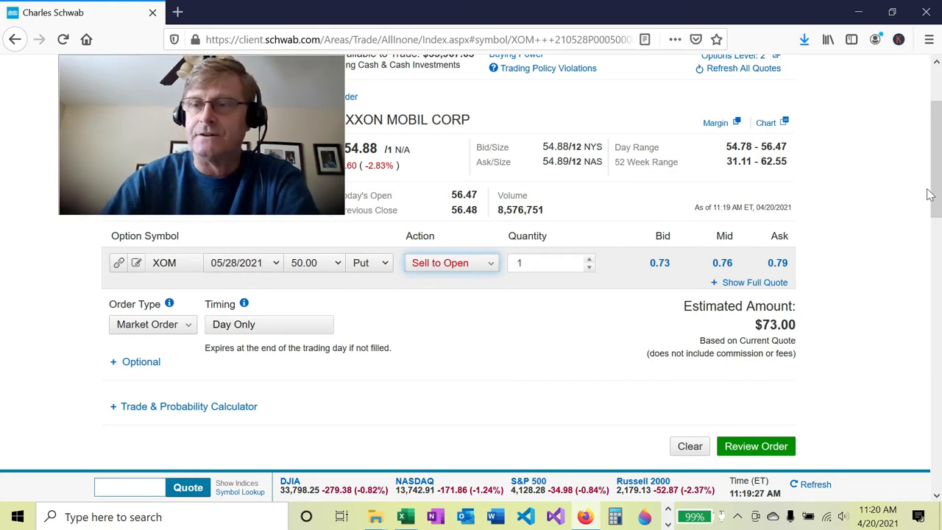
pyautogui.scroll(-1, 4, 188)
pyautogui.scroll(2, 2, 186)
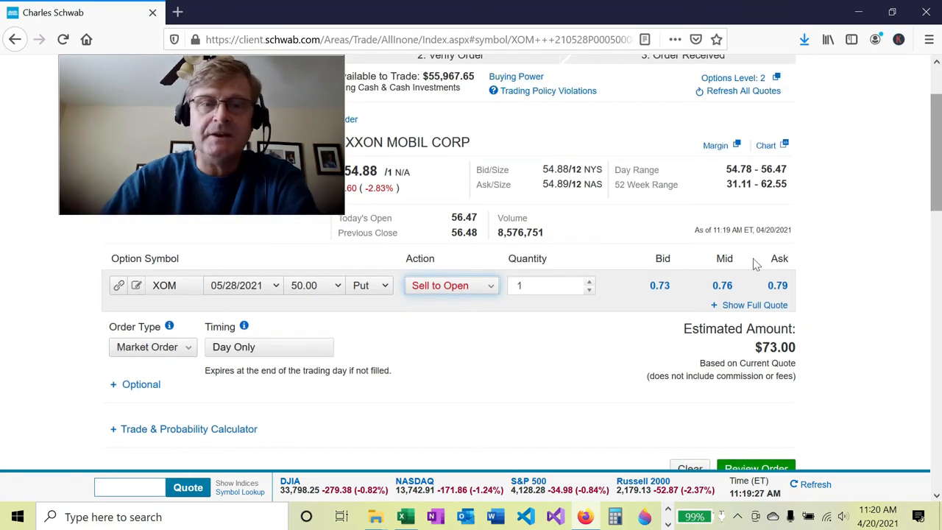
pyautogui.click(339, 287)
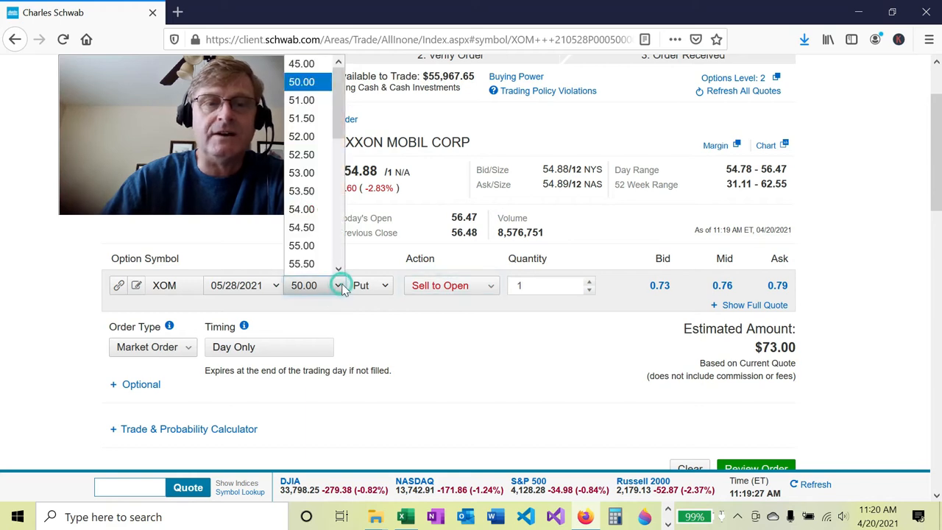
pyautogui.click(300, 100)
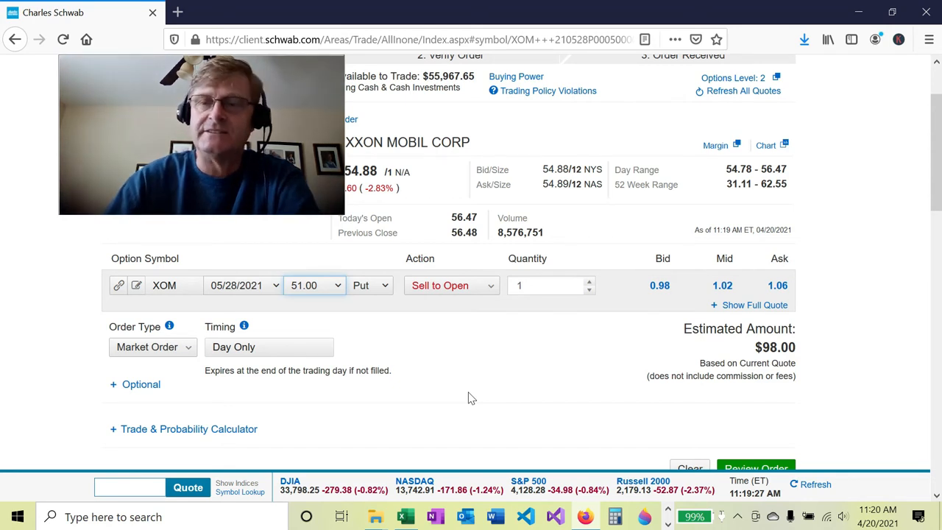
pyautogui.click(339, 293)
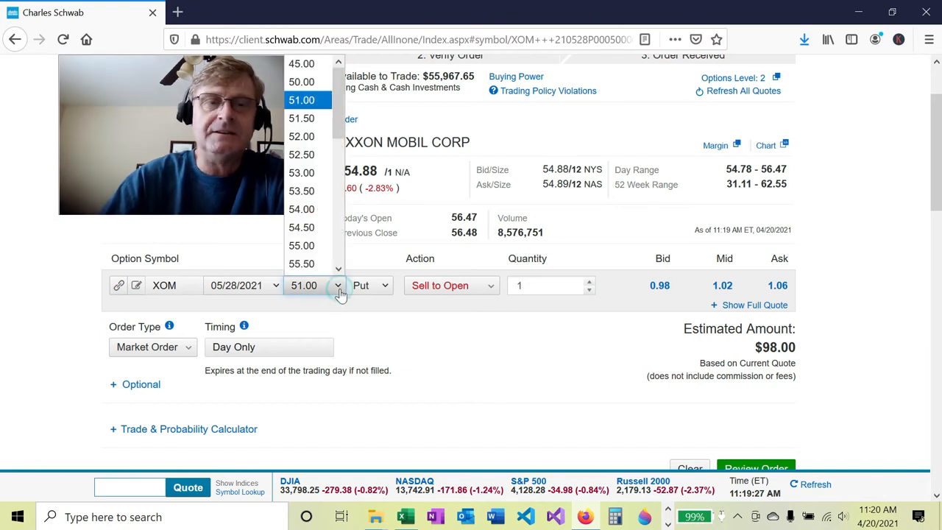
pyautogui.click(303, 81)
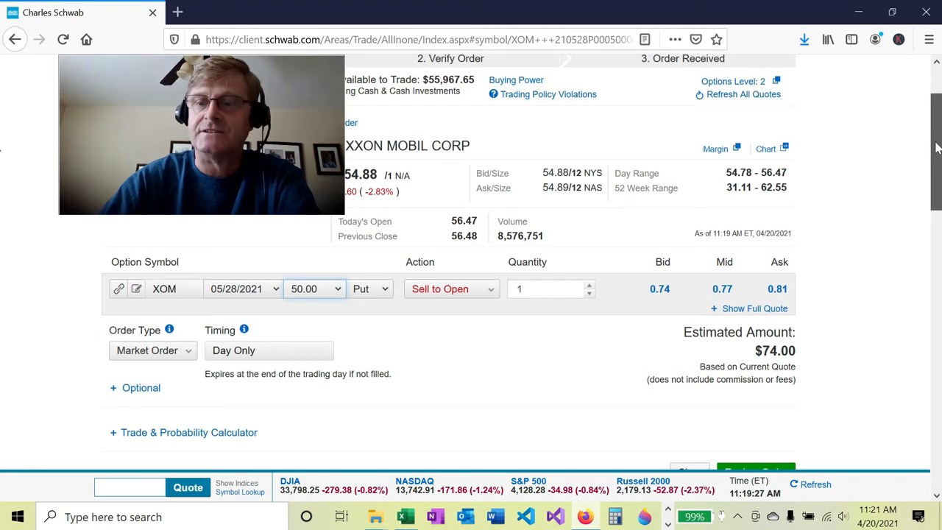
# Submit the sell-to-open order for one XOM 05/28/2021 50.00 put for review
pyautogui.scroll(-1, 936, 147)
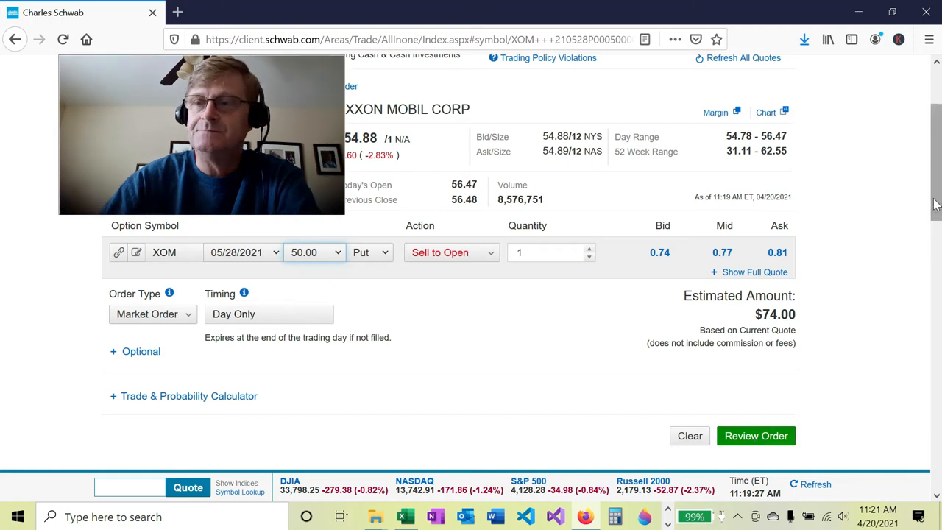
pyautogui.scroll(-2, 936, 205)
pyautogui.click(766, 372)
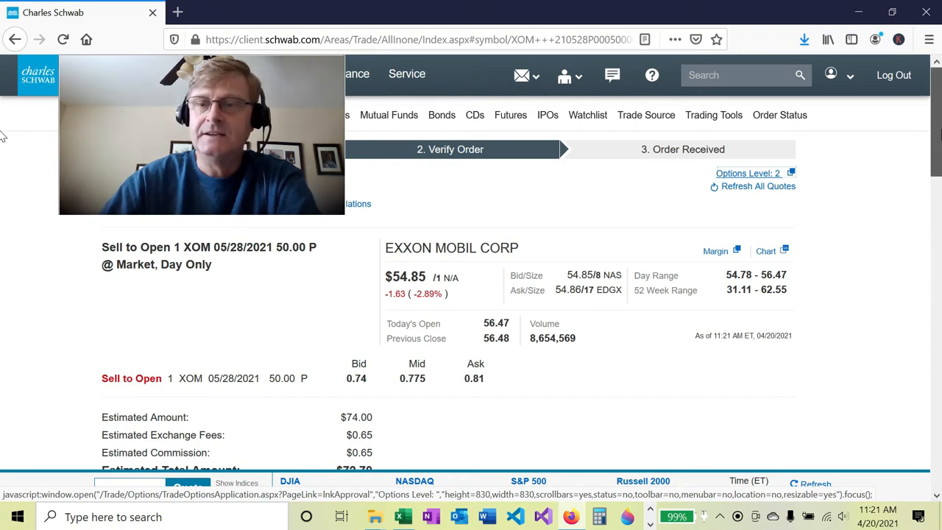
# Check the estimated amounts, fees and order messages for the XOM put, and place the order
pyautogui.scroll(-1, 4, 143)
pyautogui.scroll(-1, 4, 149)
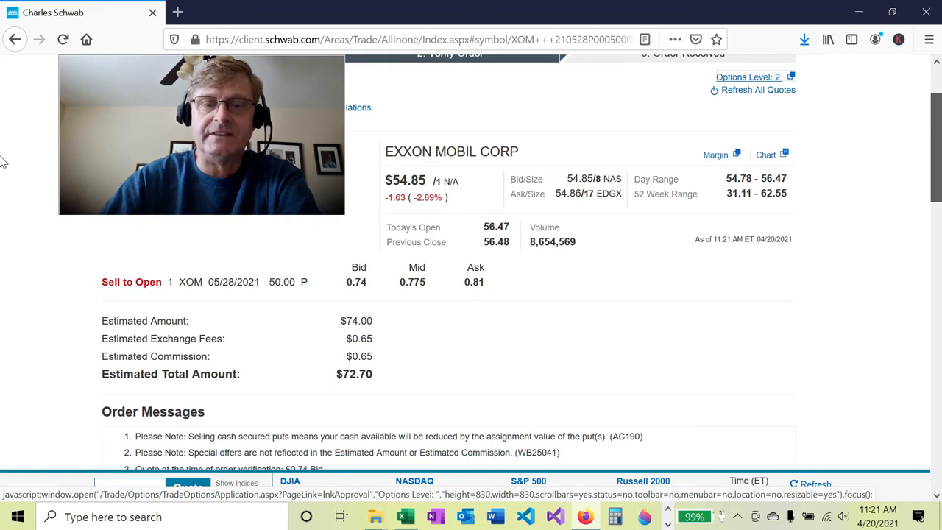
pyautogui.scroll(-1, 4, 162)
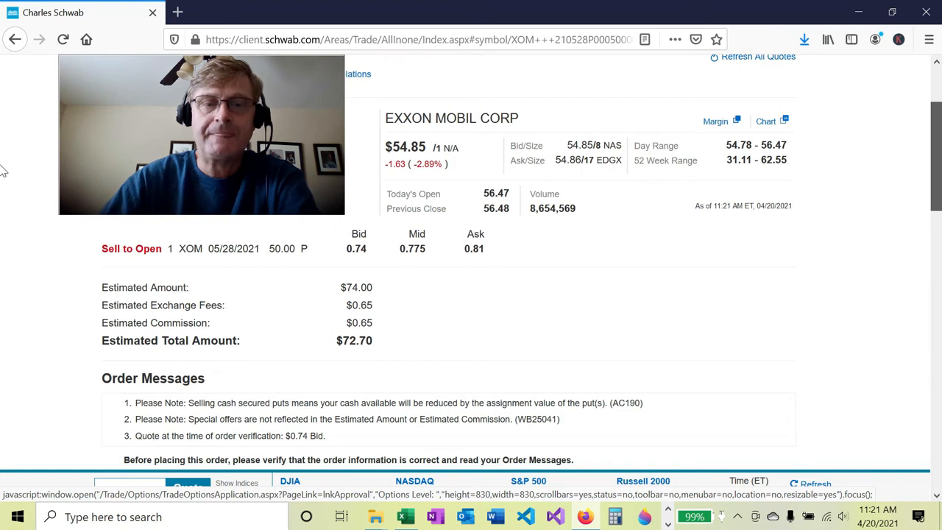
pyautogui.scroll(-1, 4, 171)
pyautogui.scroll(1, 3, 172)
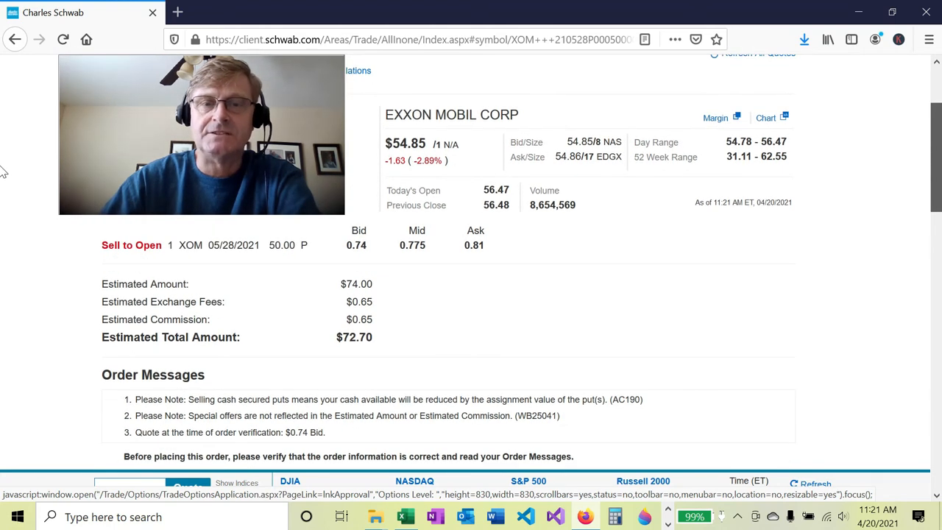
pyautogui.scroll(-2, 3, 177)
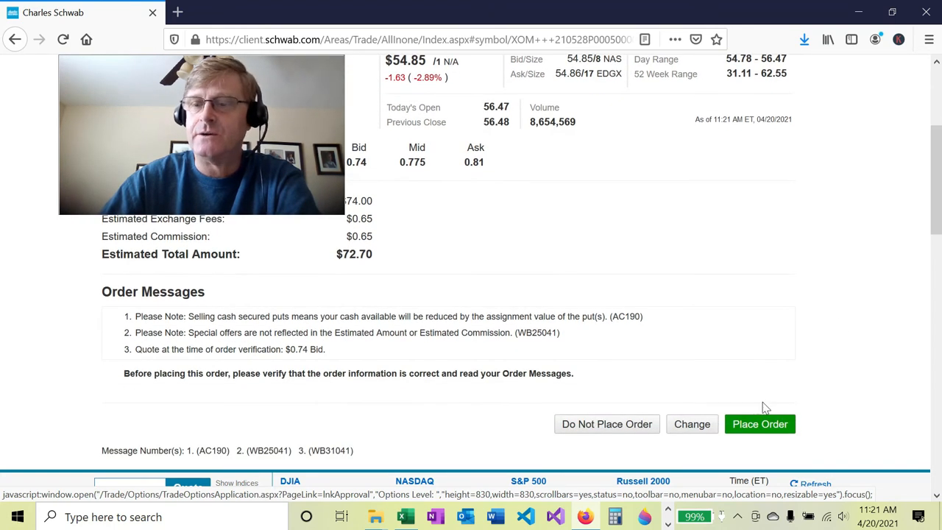
pyautogui.click(749, 426)
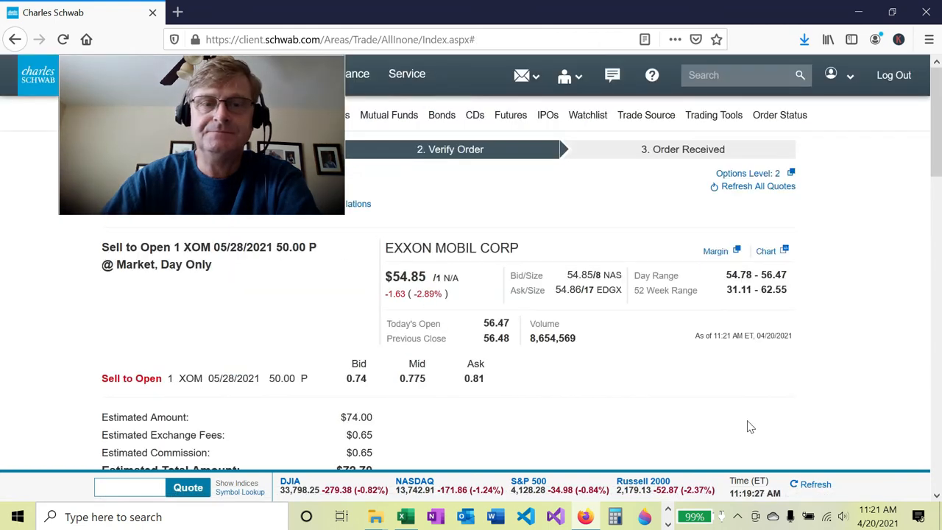
# Review the order confirmation for the XOM put and open the order status
pyautogui.scroll(-4, 790, 404)
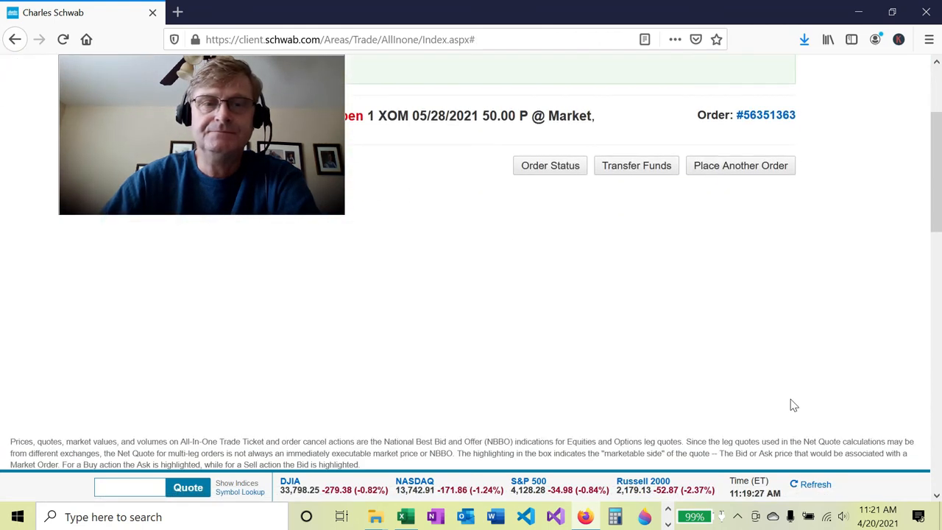
pyautogui.scroll(2, 793, 406)
pyautogui.scroll(2, 794, 405)
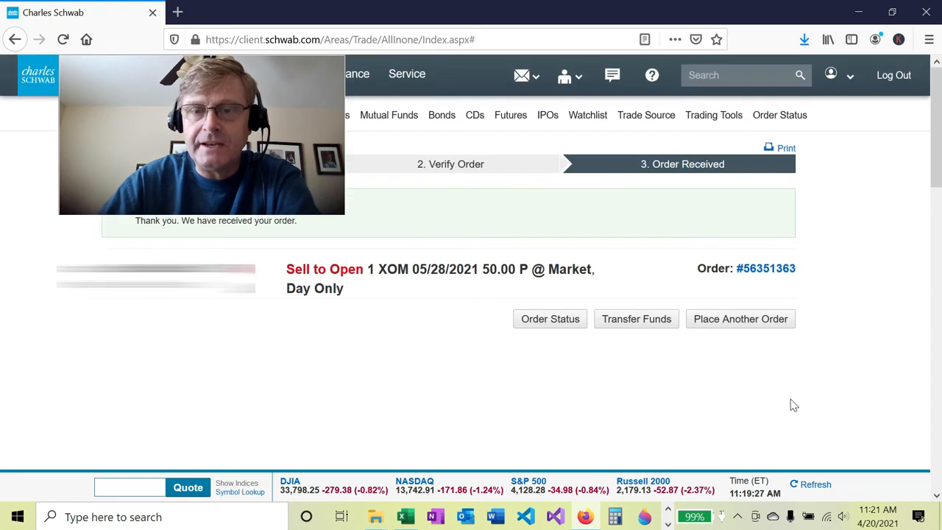
pyautogui.scroll(-2, 793, 405)
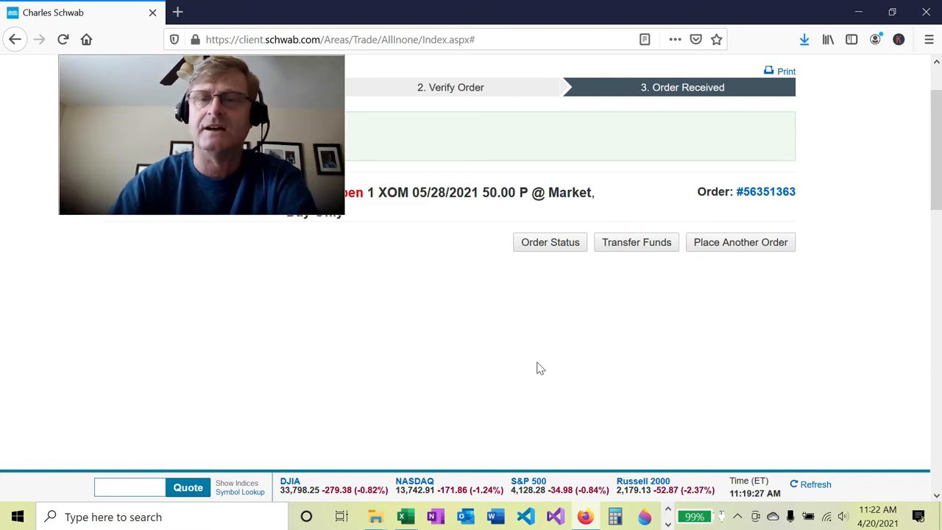
pyautogui.click(563, 254)
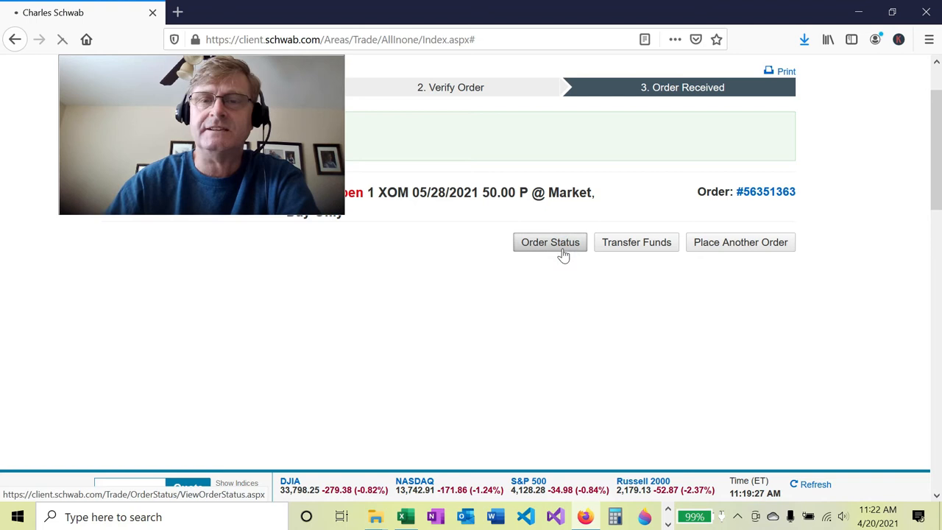